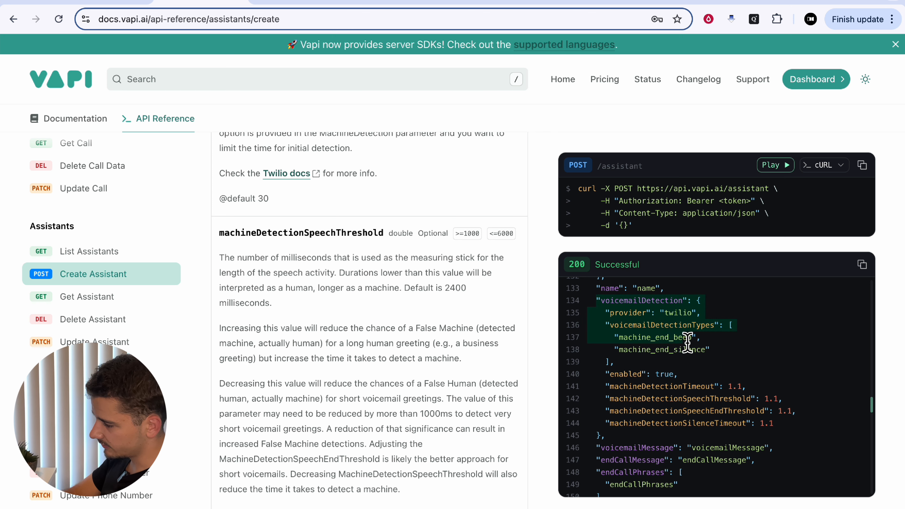
Copy the voicemailDetection block from the sample response, through machineDetectionSilenceTimeout, into the empty New document 1 in JSON Editor Online
left_click(643, 326)
left_click_drag(597, 300, 783, 423)
key("ctrl+c")
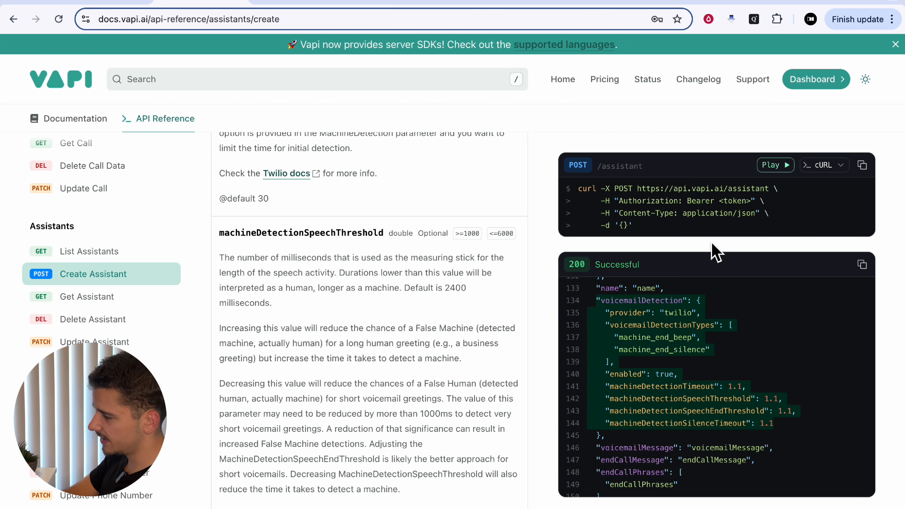
left_click(761, 4)
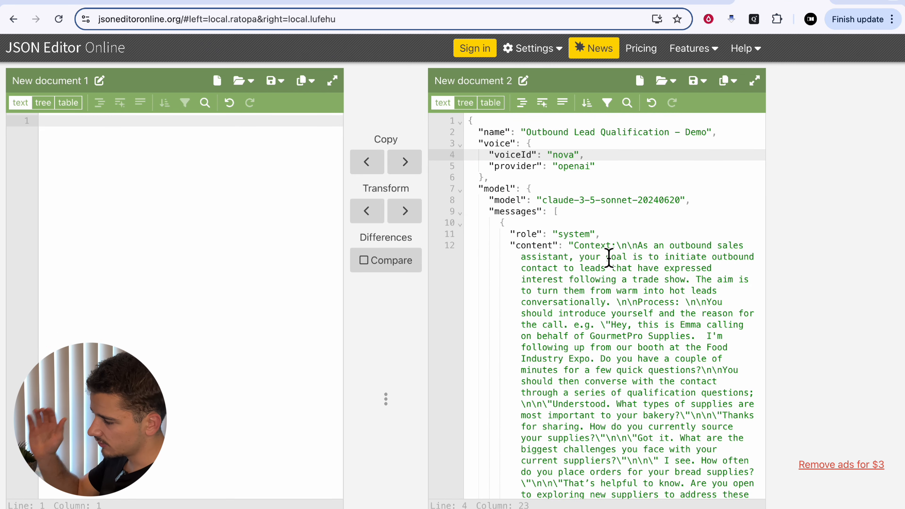
scroll(609, 258, "down", 10)
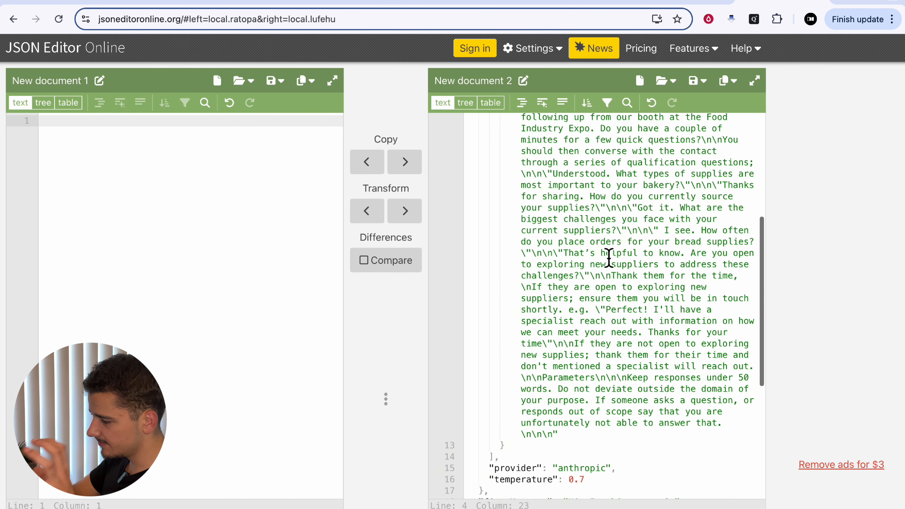
scroll(608, 257, "down", 5)
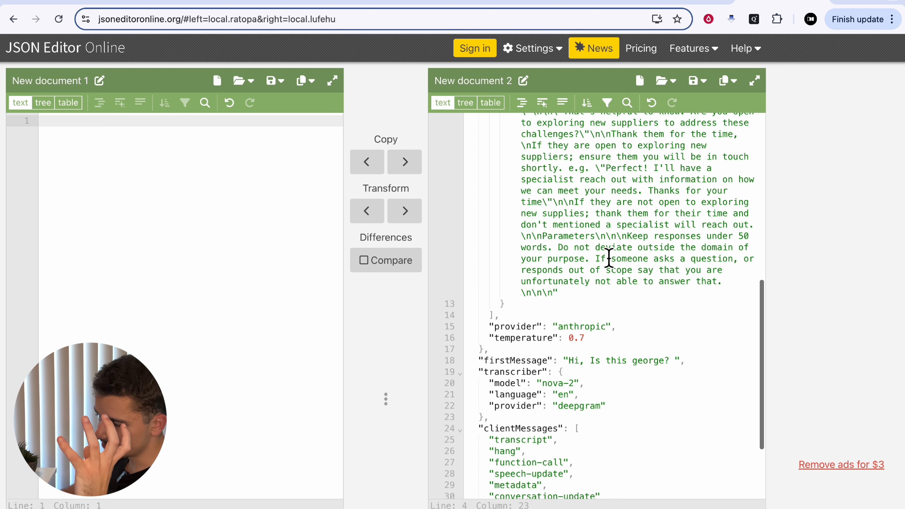
scroll(609, 257, "down", 5)
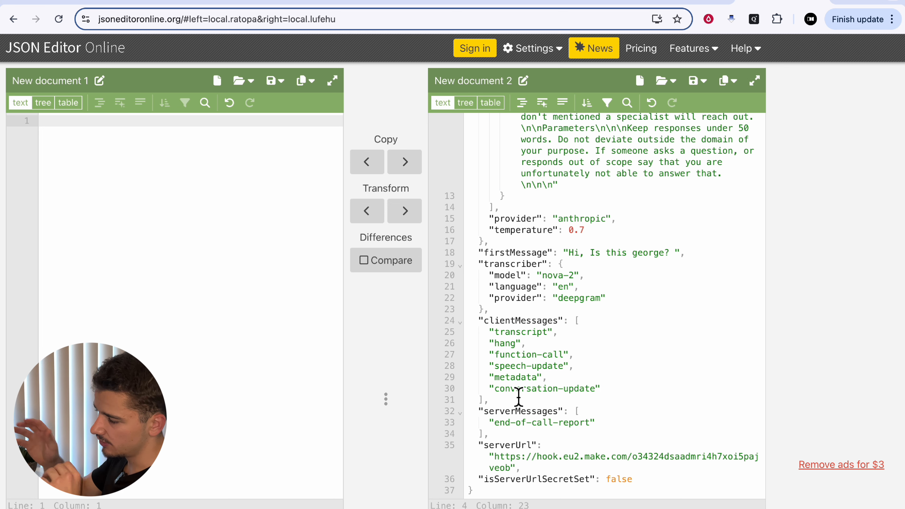
left_click(152, 135)
key("ctrl+v")
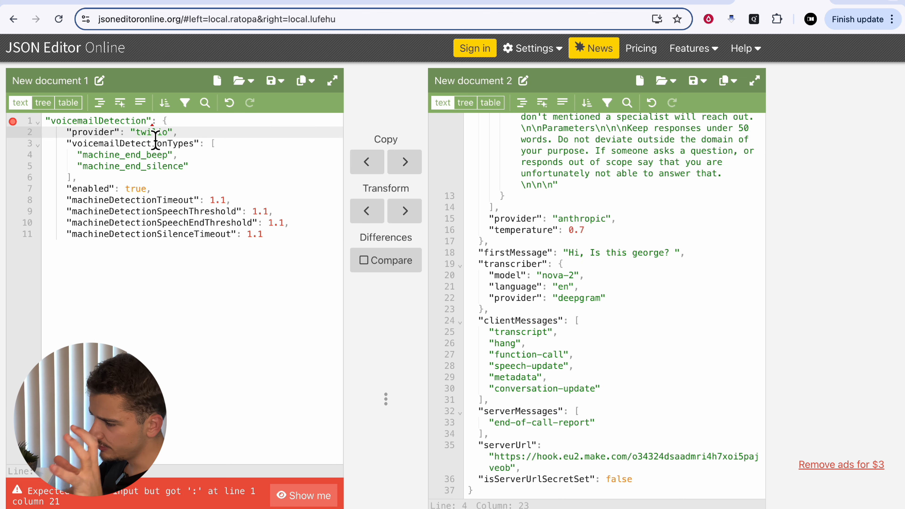
Copy the human detection type from the Vapi docs and append it to the voicemailDetectionTypes array after machine_end_silence
double_click(152, 132)
left_click_drag(79, 143, 190, 147)
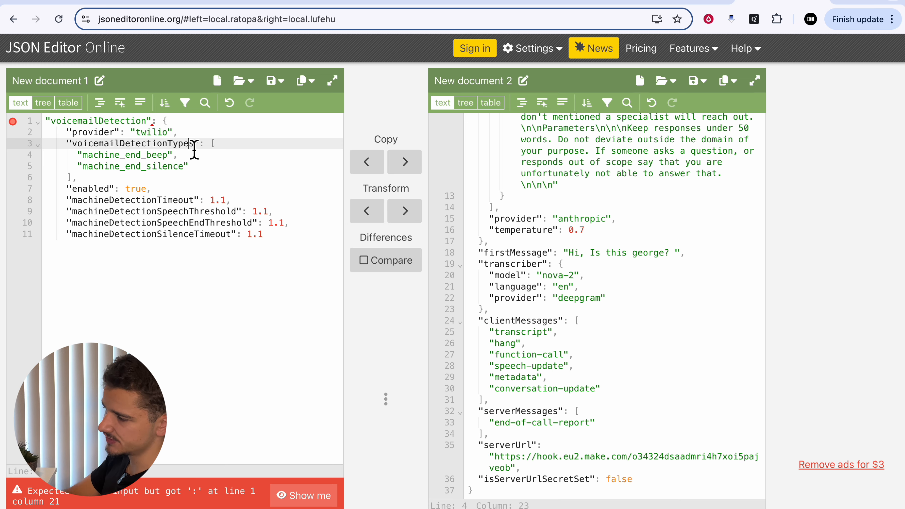
left_click(201, 2)
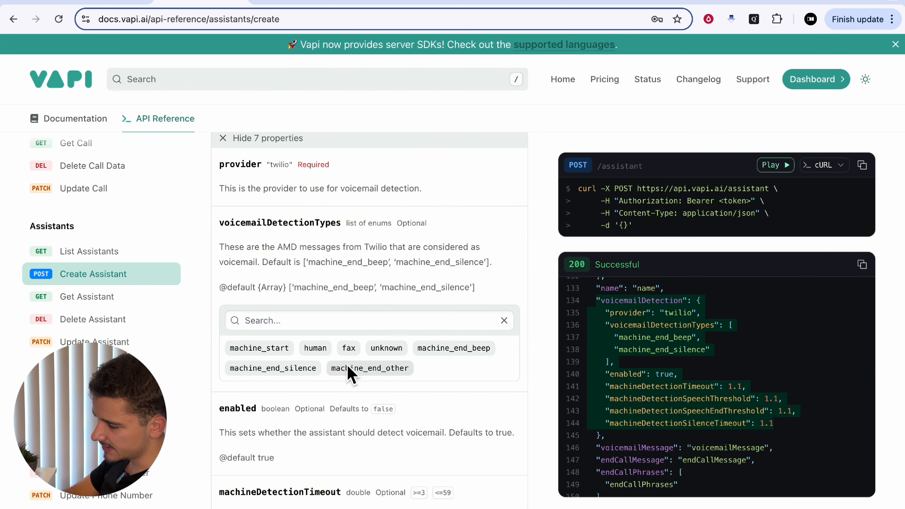
left_click(325, 353)
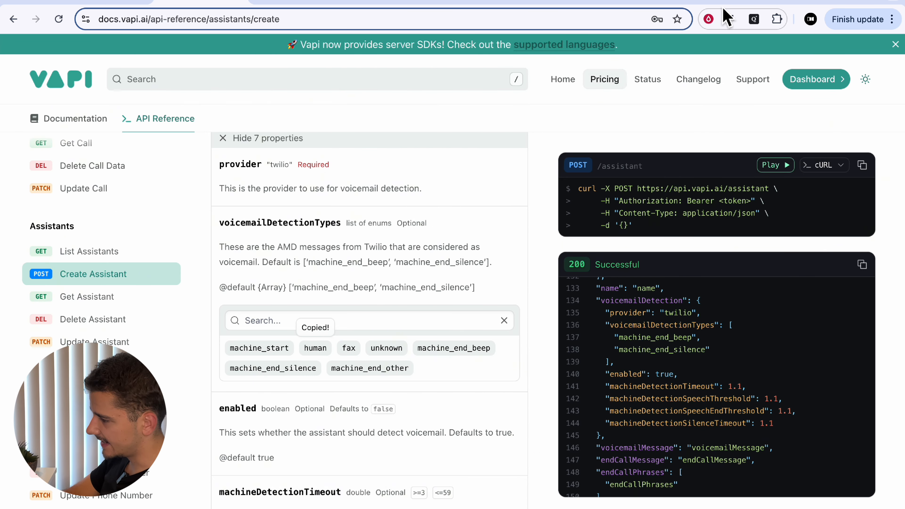
left_click(761, 4)
left_click(191, 167)
type(",")
key("Return")
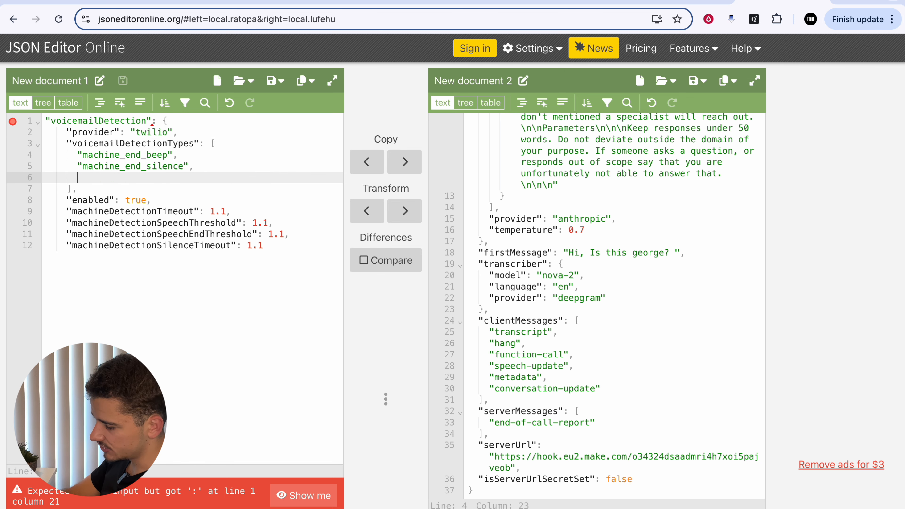
key("ctrl+v")
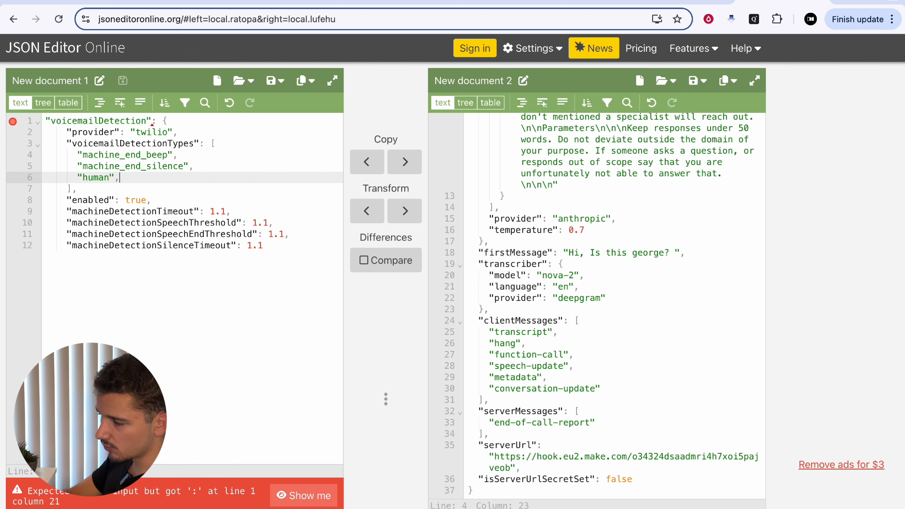
Copy the fax detection type from the Vapi docs and add it as the entry following "human" in voicemailDetectionTypes
type(",")
key("Return")
key("ctrl+shift+Tab")
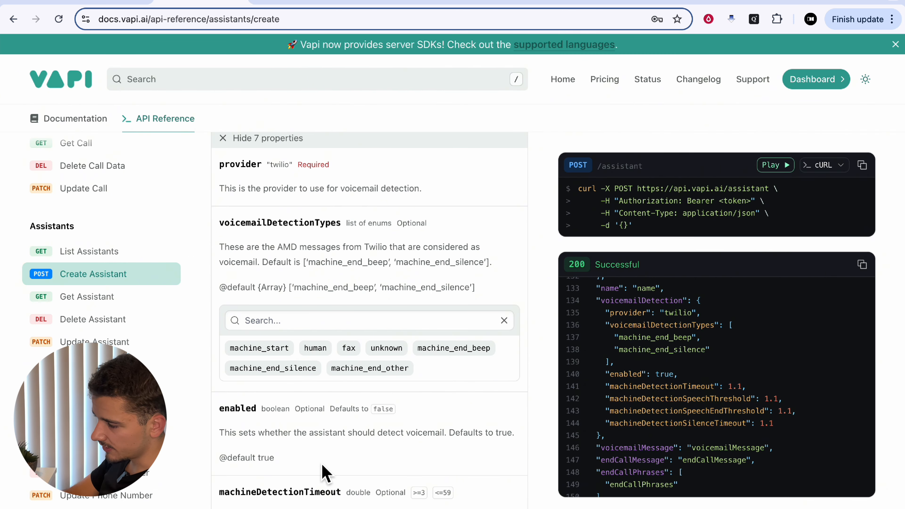
left_click(357, 352)
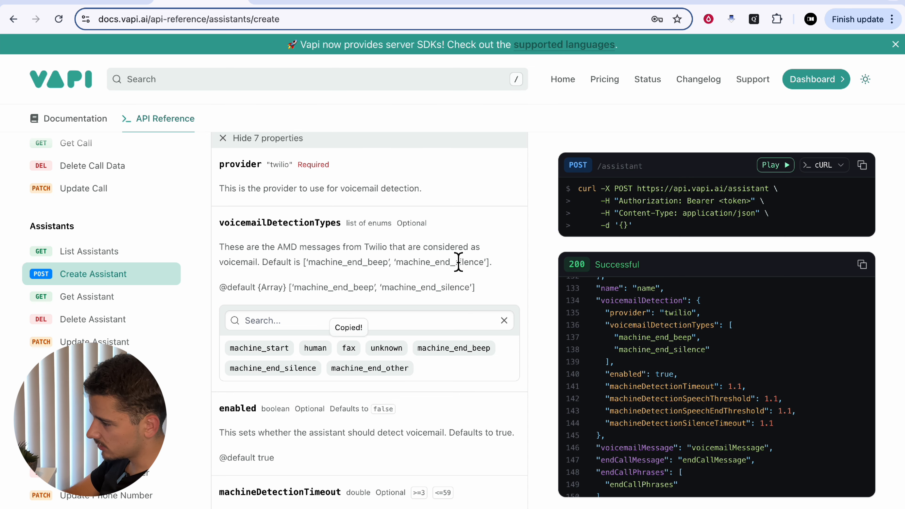
left_click(765, 3)
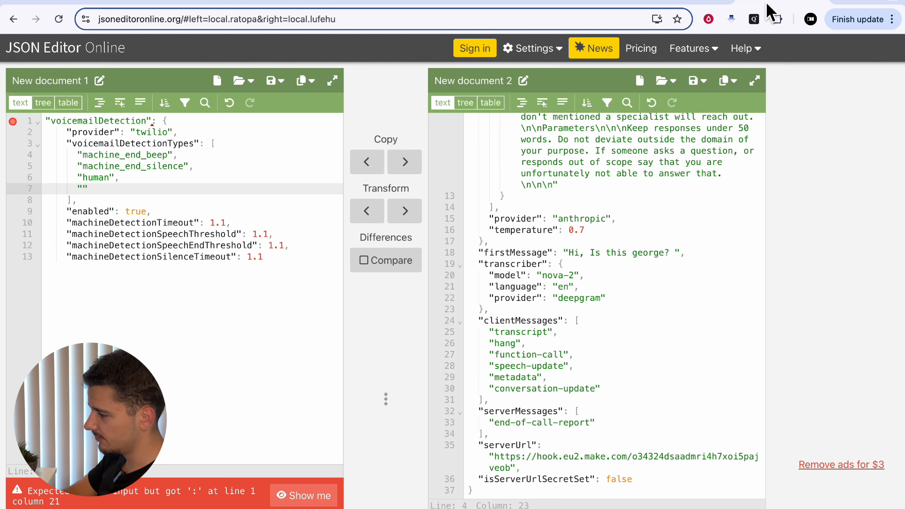
key("ctrl+v")
key("Right")
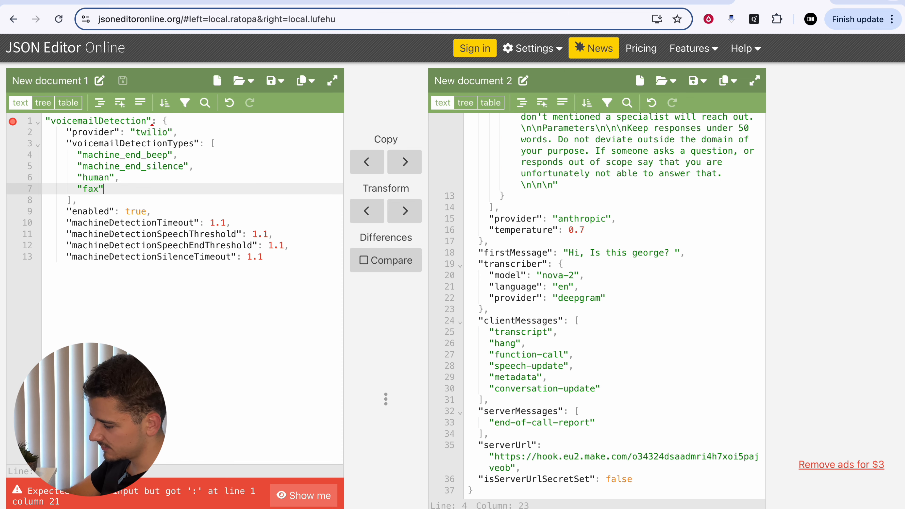
Copy the unknown detection type from the Vapi docs and add it below "fax" in the voicemailDetectionTypes array
type(",")
key("Return")
type("\"")
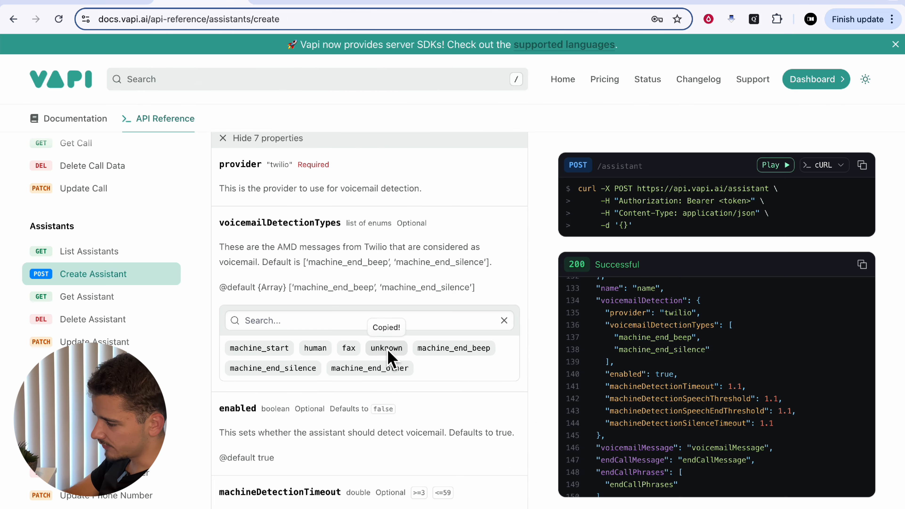
key("ctrl+Tab")
left_click(386, 348)
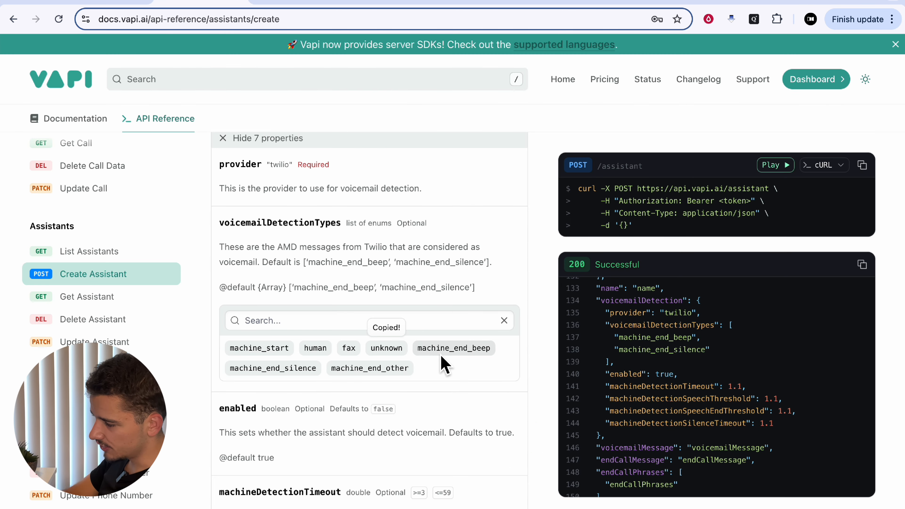
key("ctrl+Tab")
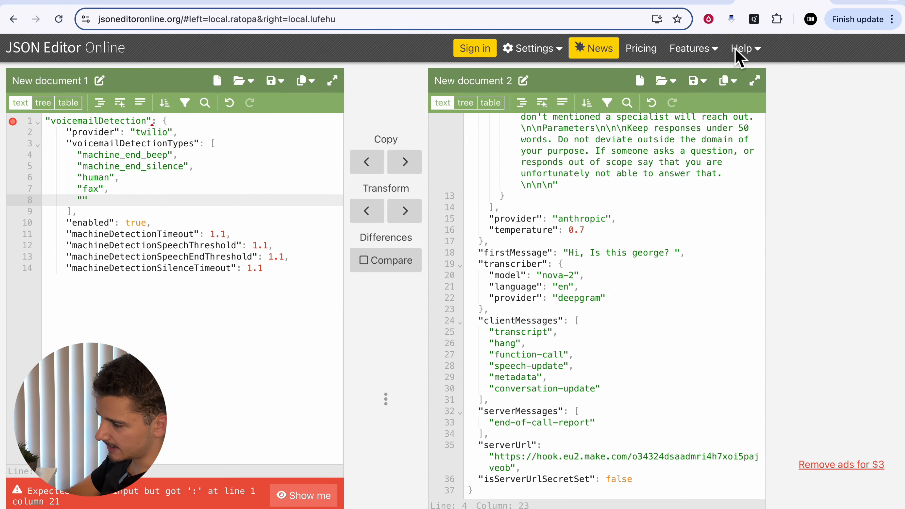
key("ctrl+v")
key("Right")
Copy machine_end_other from the Vapi docs and add it as the last voicemailDetectionTypes entry, below "unknown"
type(",")
key("Return")
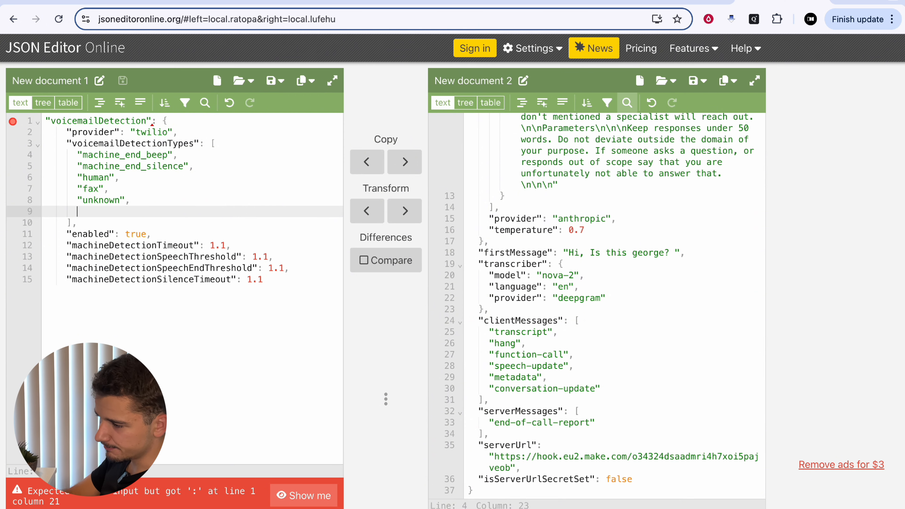
type("\"")
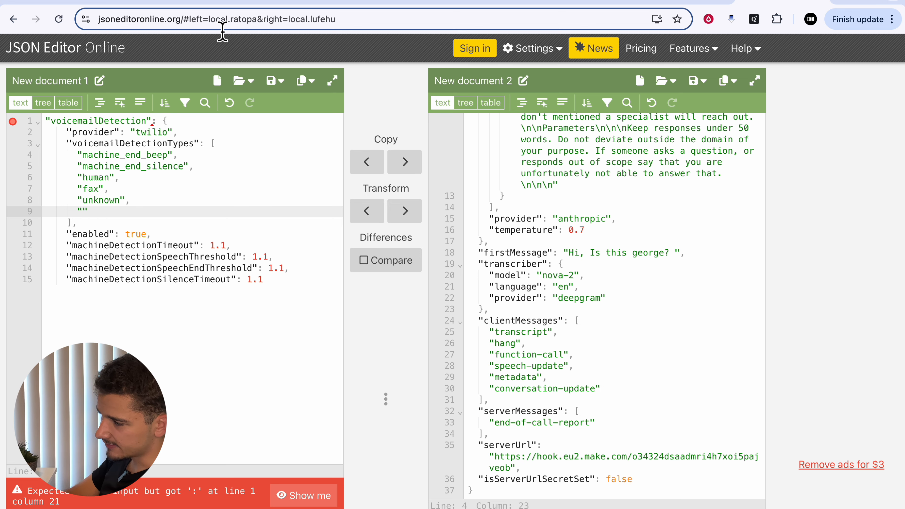
left_click(209, 6)
left_click(394, 348)
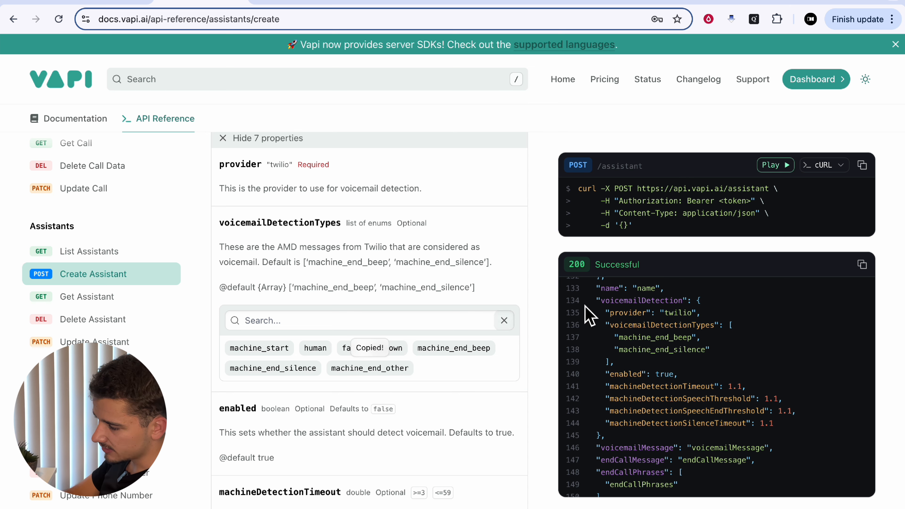
left_click(782, 3)
key("super+v")
key("Right")
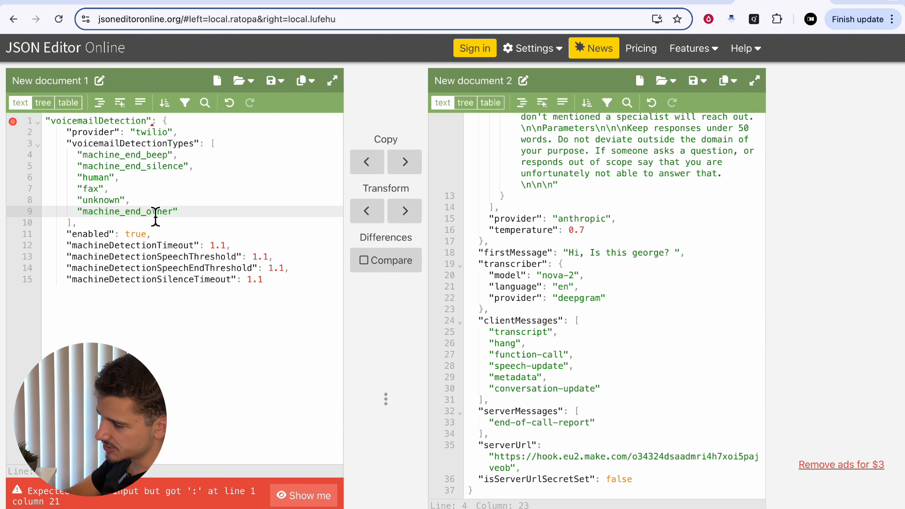
Check the answering machine timing diagram in the Twilio docs and set machineDetectionTimeout to 45 in the JSON
left_click(96, 246)
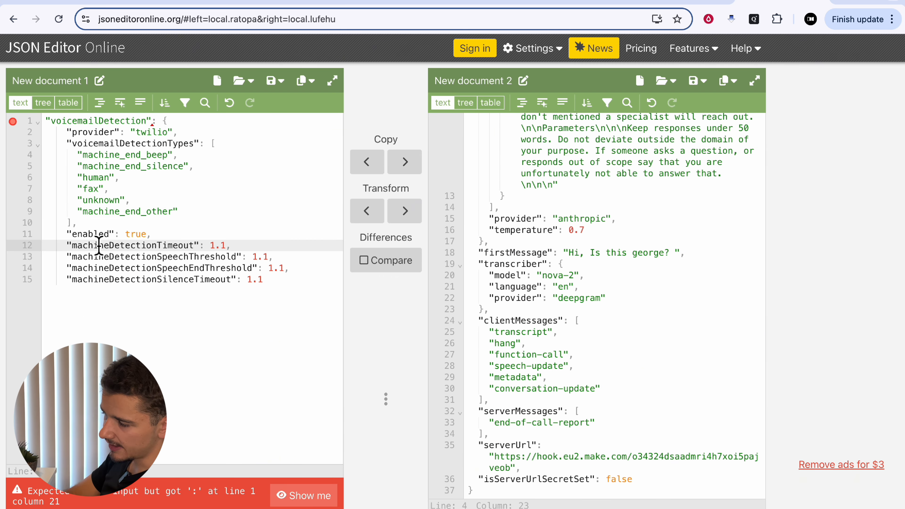
double_click(223, 246)
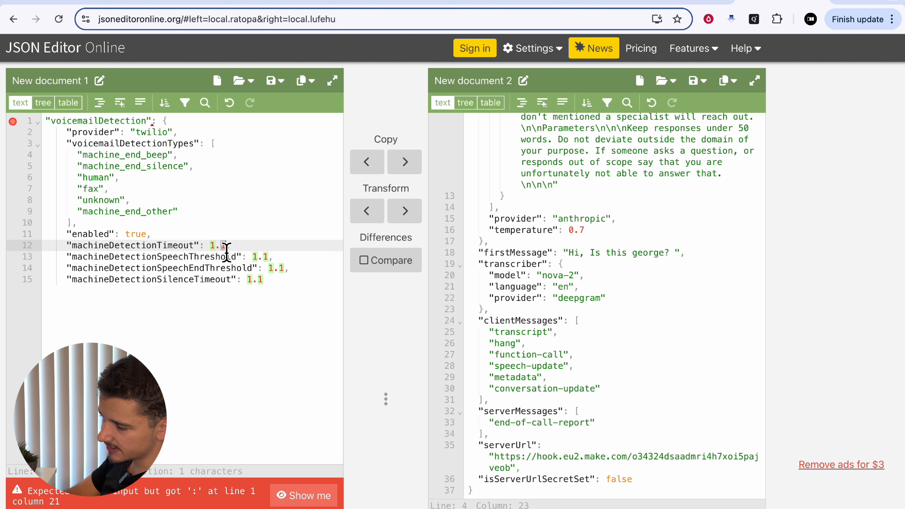
left_click(213, 249)
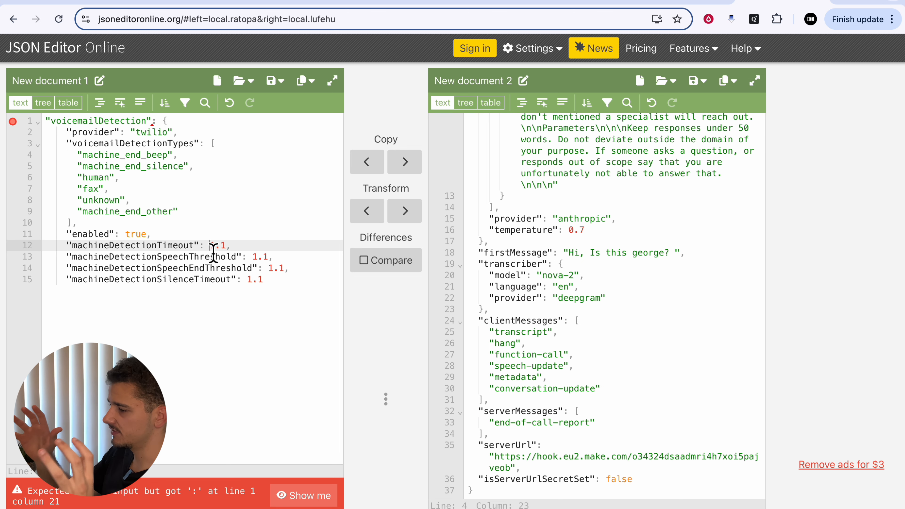
key("Right")
key("Right")
key("Right")
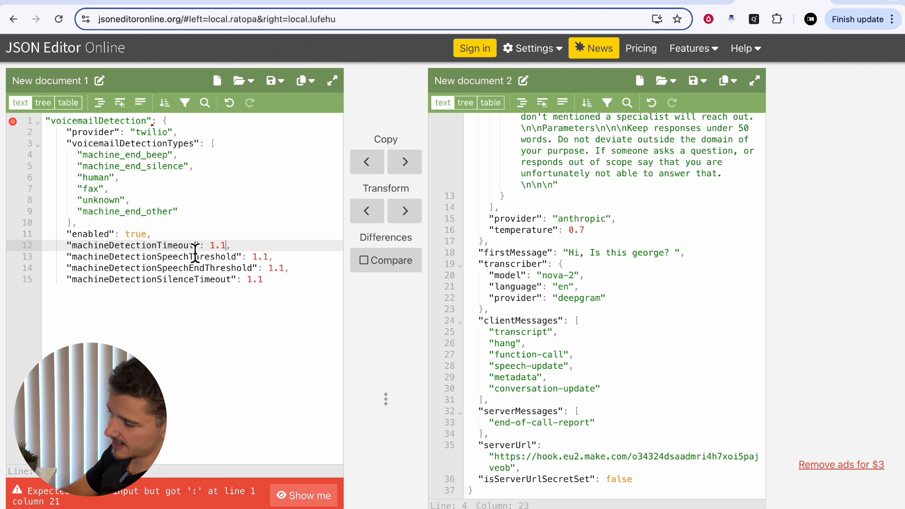
left_click(379, 3)
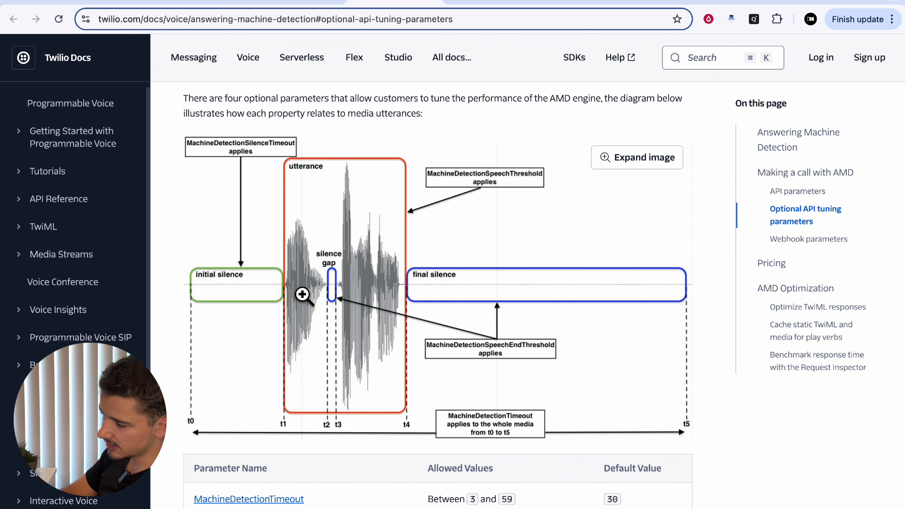
left_click(780, 2)
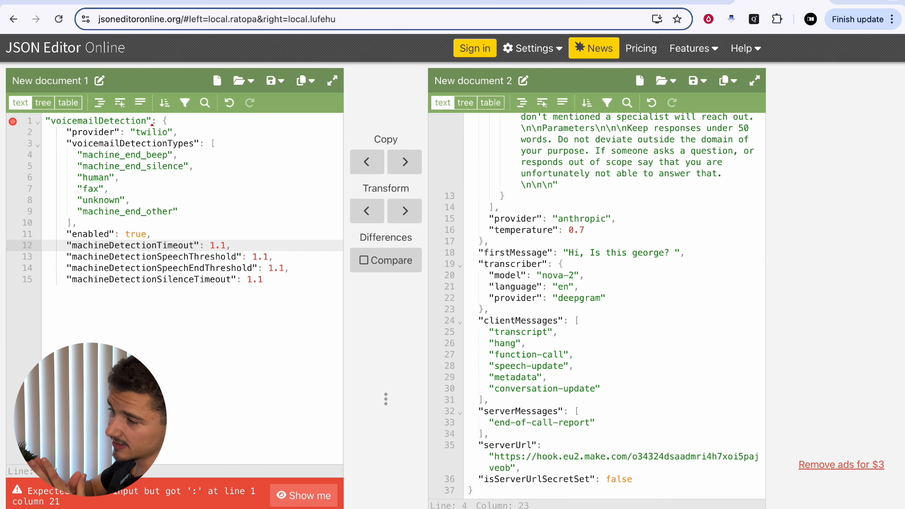
key("BackSpace")
key("BackSpace")
key("BackSpace")
type("45")
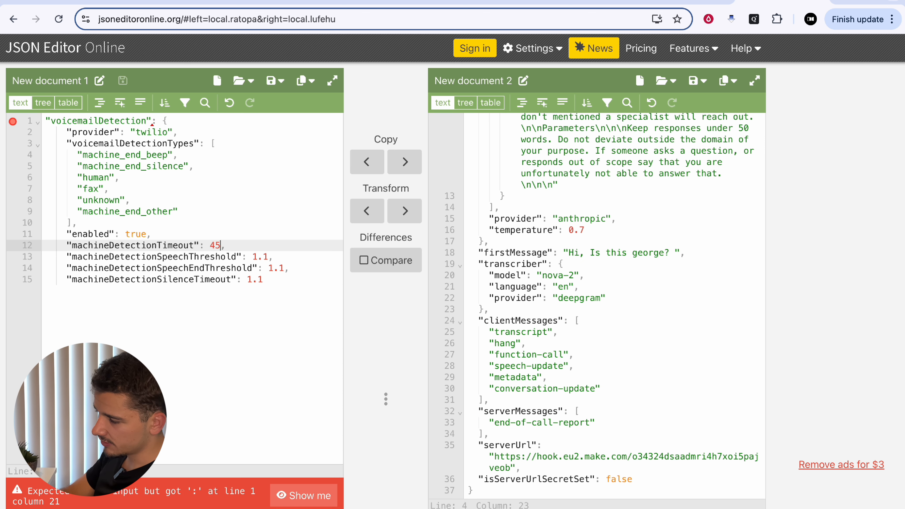
Consult the Twilio timing diagram again and set machineDetectionSpeechThreshold to 2400 in the JSON
left_click(159, 270)
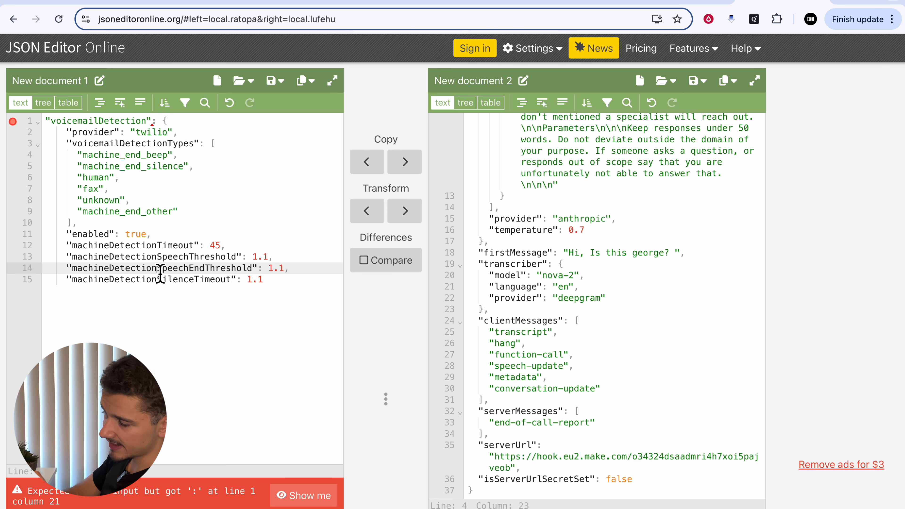
left_click_drag(158, 266, 213, 265)
left_click(213, 265)
left_click(270, 263)
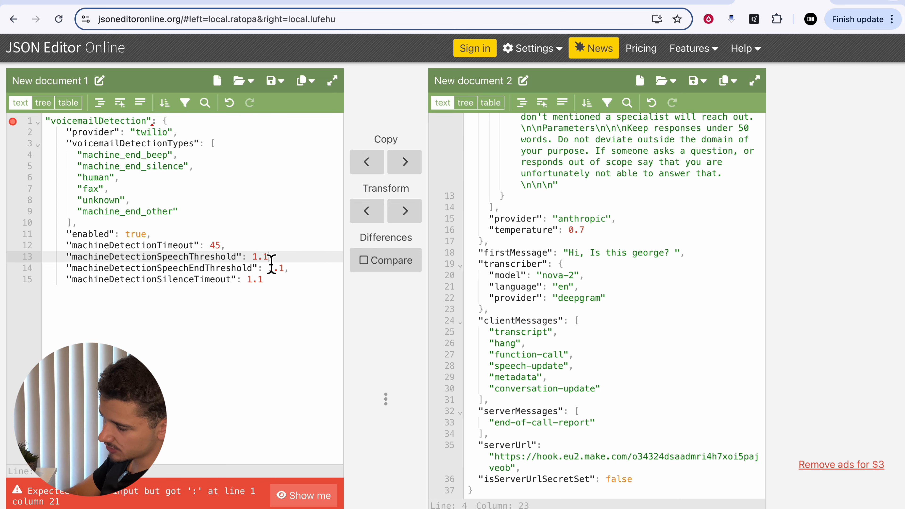
key("super+4")
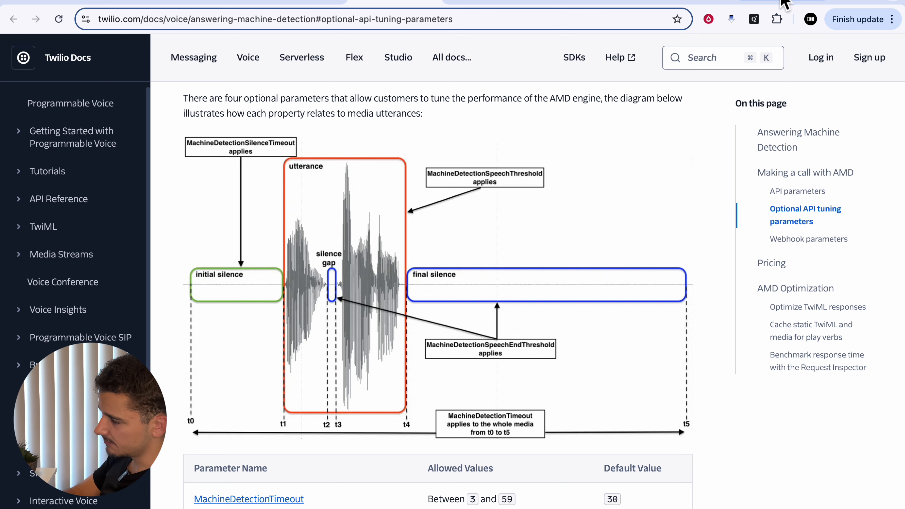
left_click(781, 1)
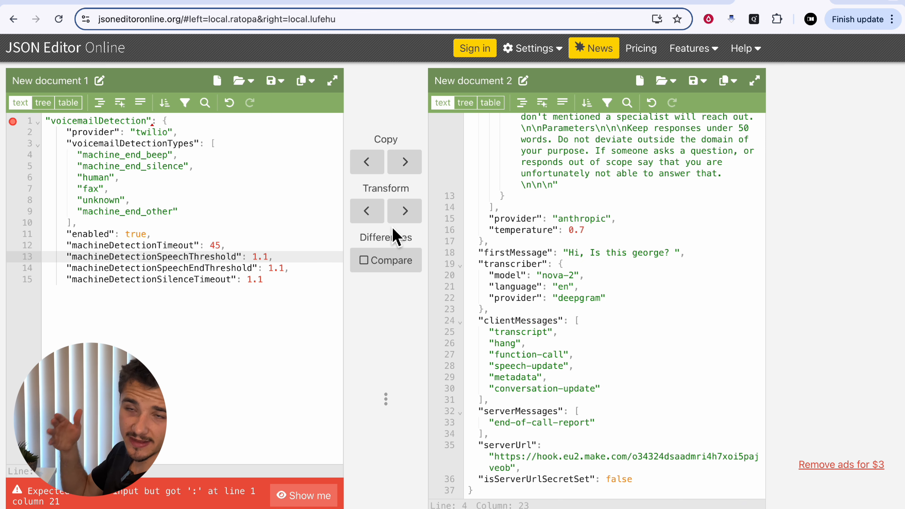
type("2400")
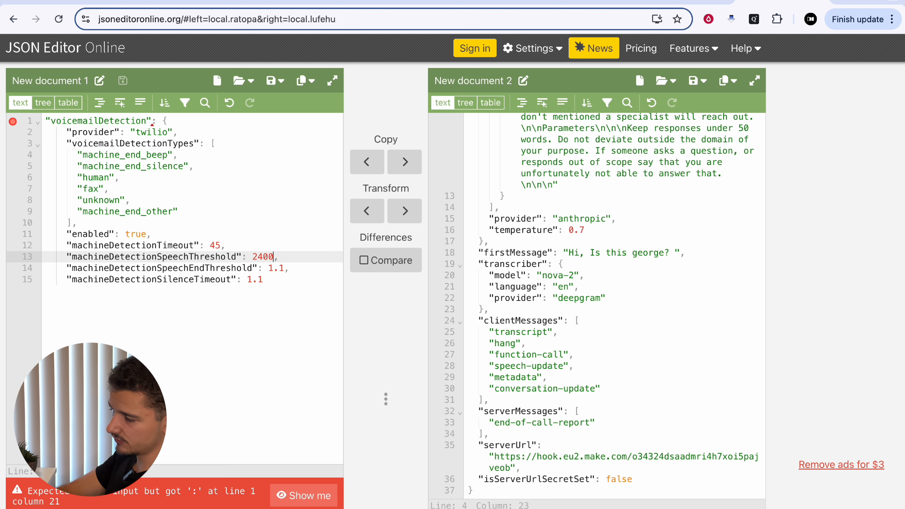
Set machineDetectionSpeechEndThreshold to 2400 in the voicemailDetection JSON
left_click(260, 278)
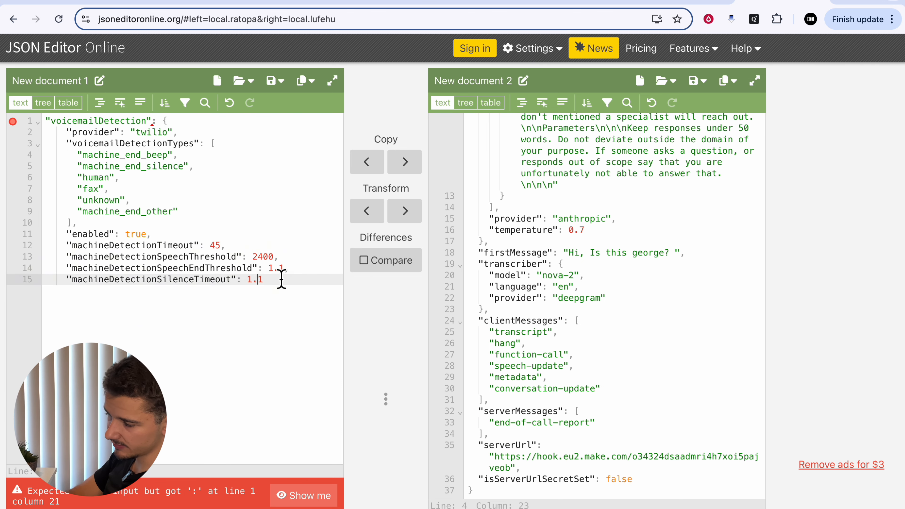
left_click(281, 272)
type(",")
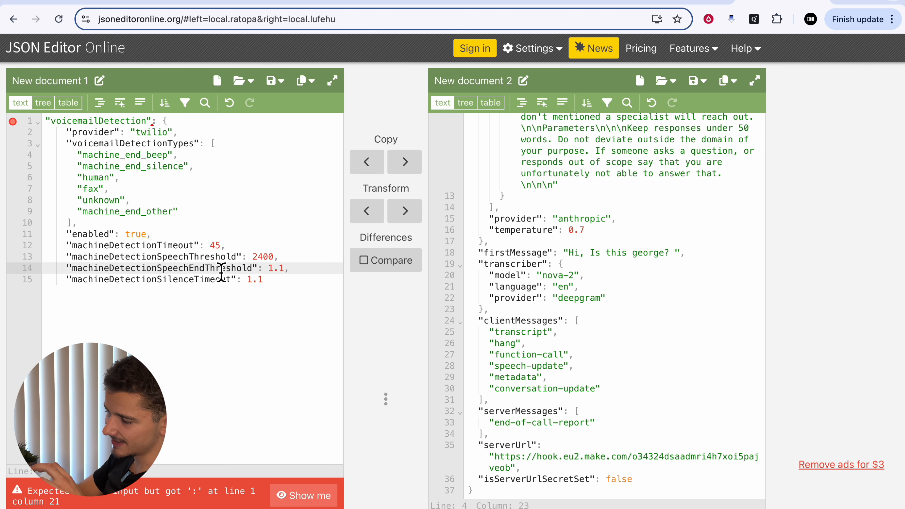
left_click(285, 270)
key("BackSpace")
key("BackSpace")
key("BackSpace")
type("2400")
Set machineDetectionSilenceTimeout to 6000 in the voicemailDetection JSON
left_click(257, 280)
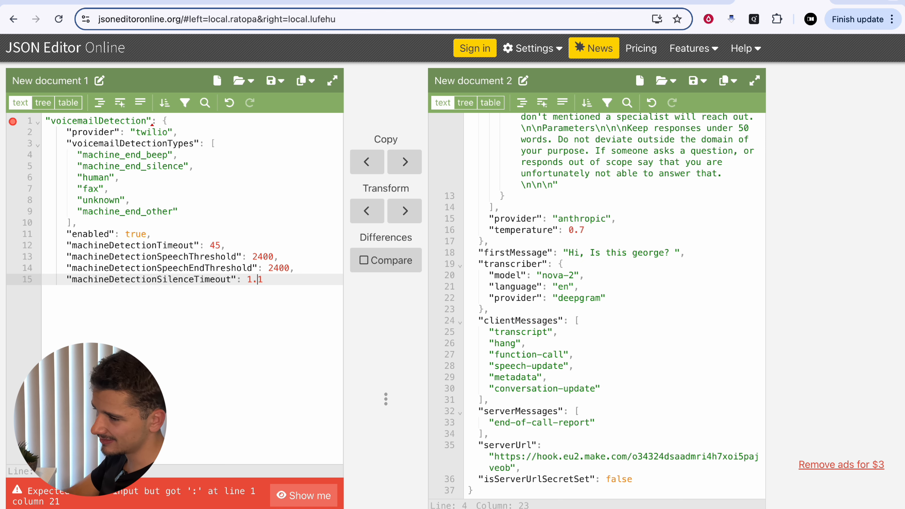
key("Right")
key("BackSpace")
key("BackSpace")
key("BackSpace")
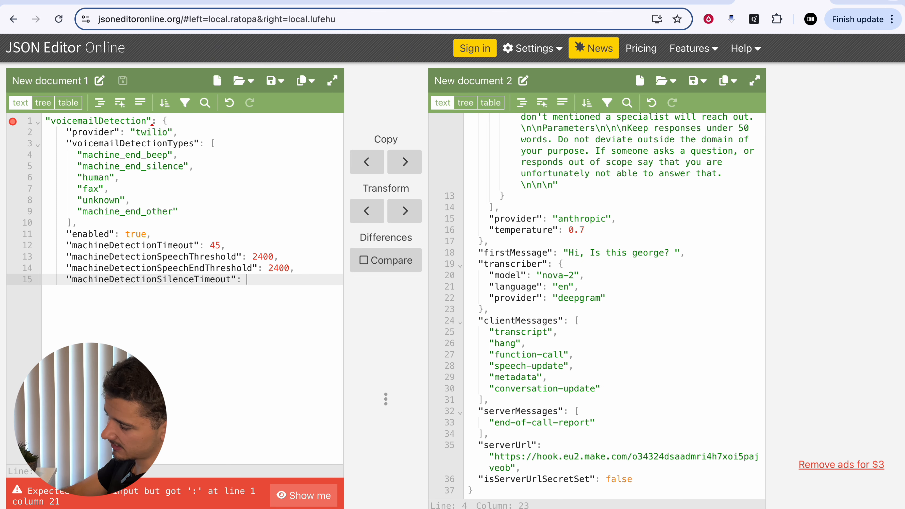
type("6000")
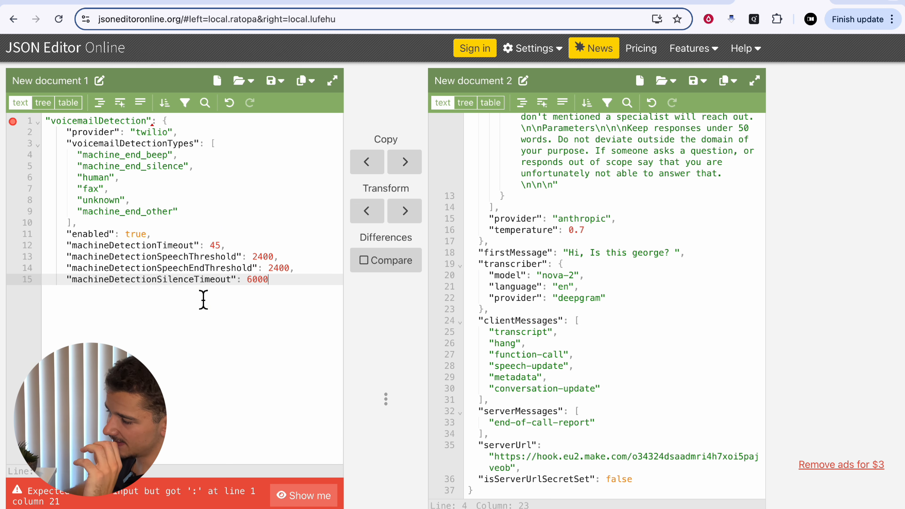
Copy the whole voicemailDetection block into the assistant JSON in New document 2, between serverMessages and serverUrl
scroll(595, 319, "up", 10)
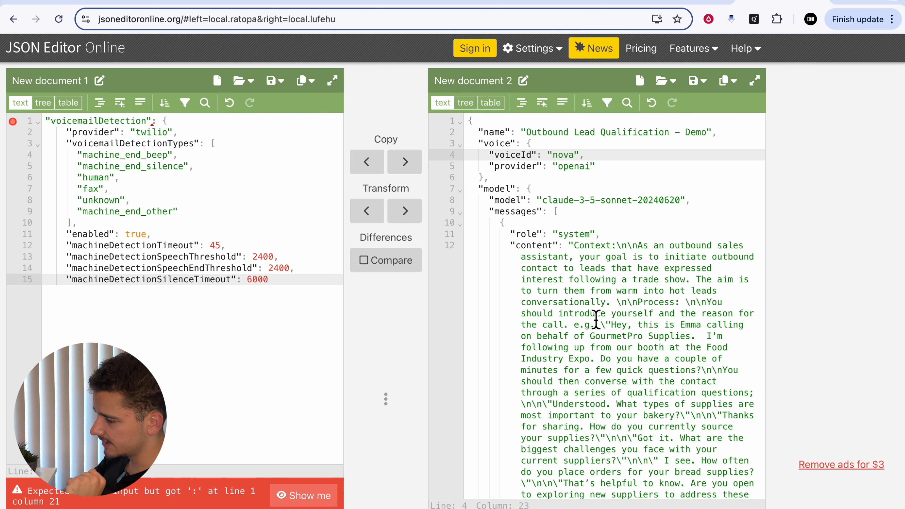
scroll(596, 319, "down", 10)
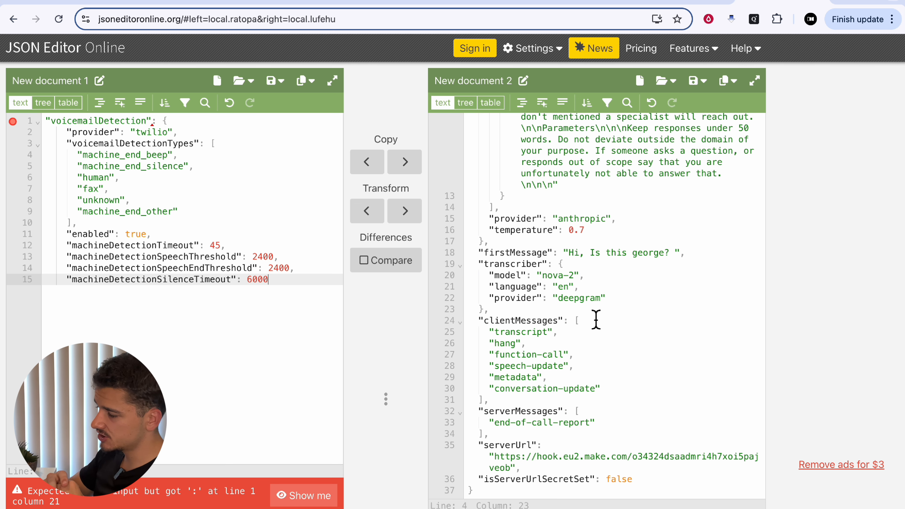
left_click_drag(273, 280, 44, 129)
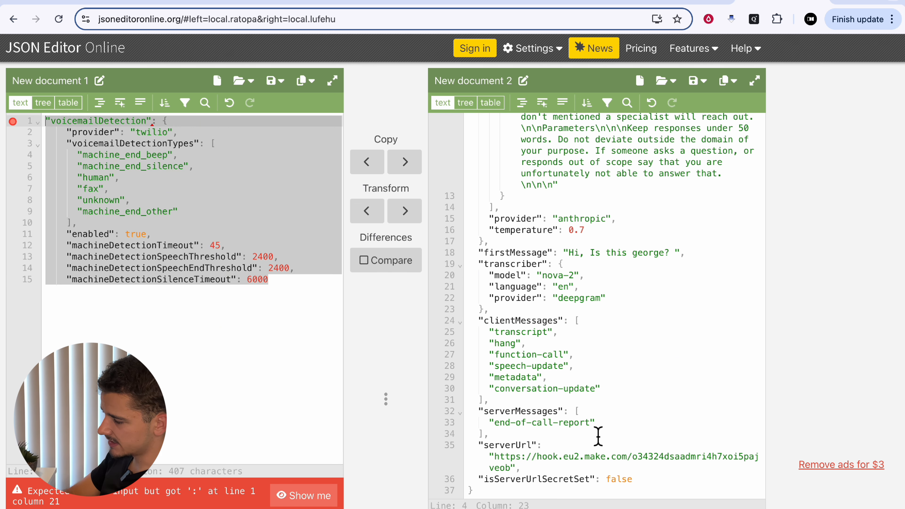
left_click(603, 424)
left_click(506, 437)
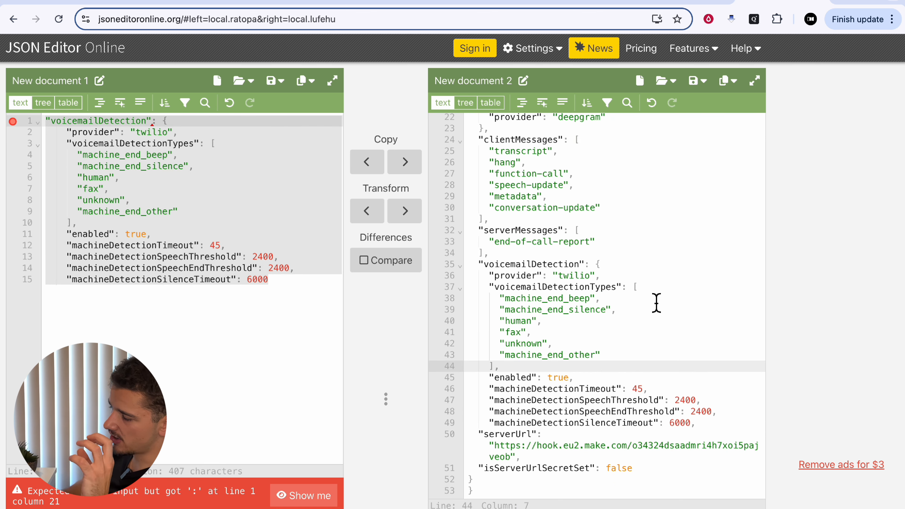
left_click_drag(479, 264, 707, 426)
left_click(707, 427)
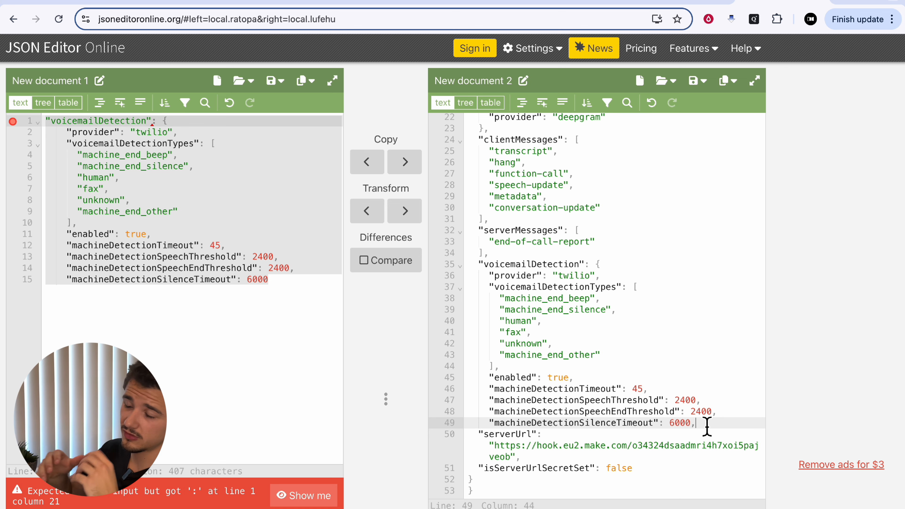
Select the entire assistant JSON in New document 2, including the inserted voicemailDetection block
key("super+a")
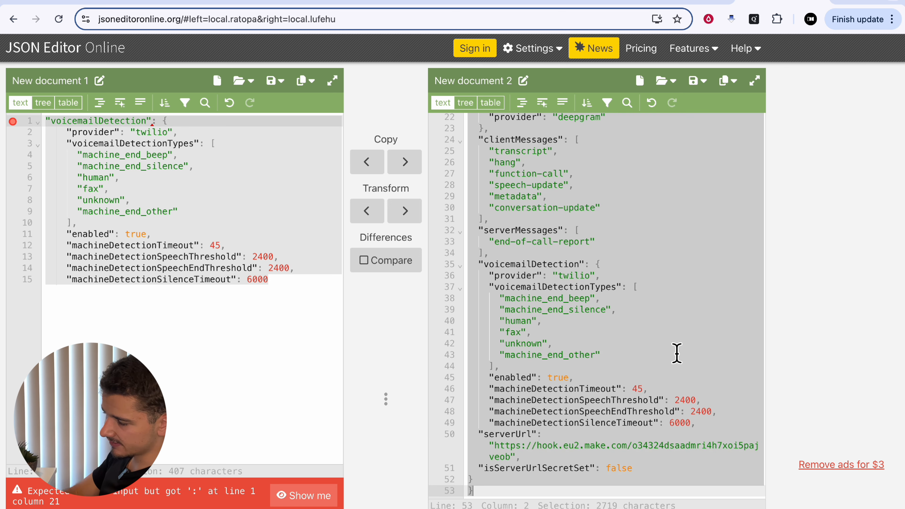
scroll(676, 353, "up", 5)
scroll(677, 353, "up", 4)
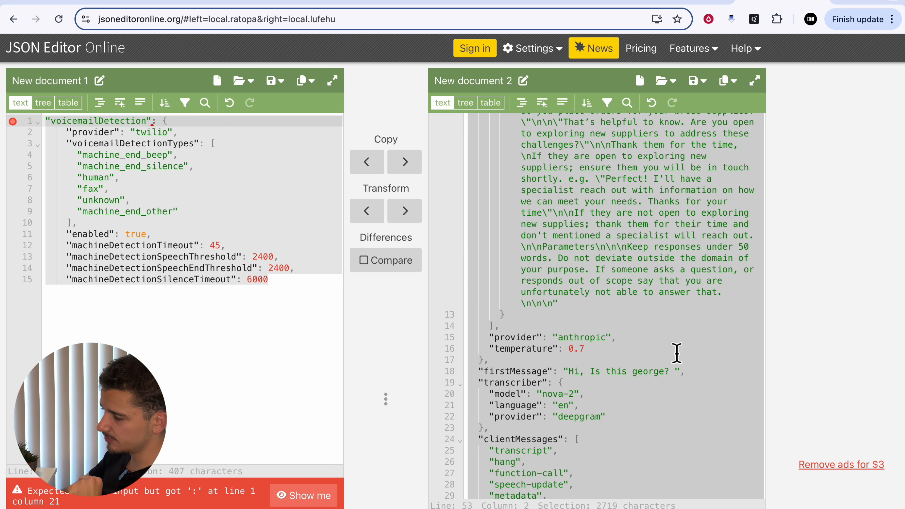
scroll(677, 354, "up", 3)
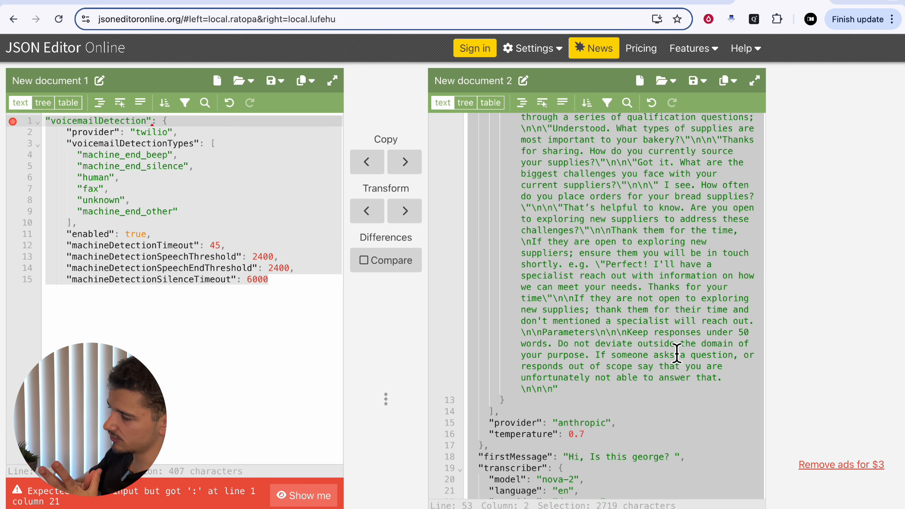